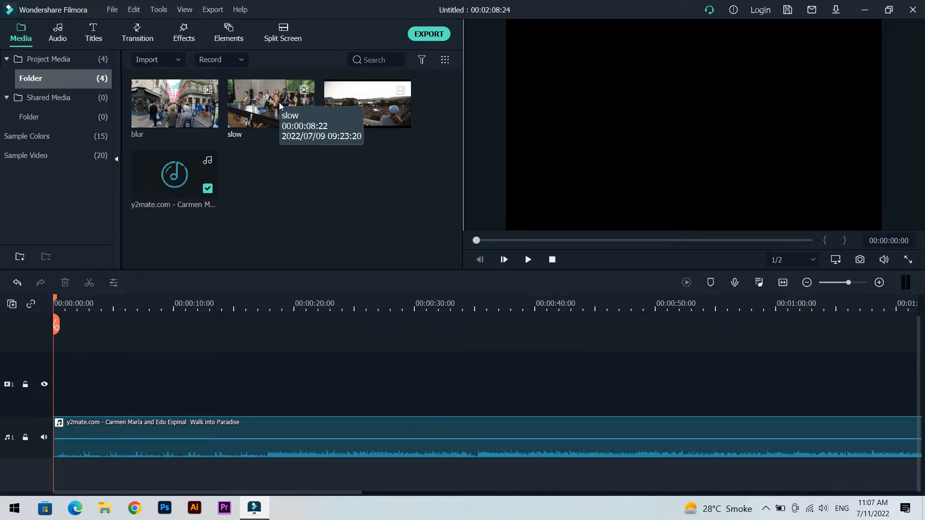
Place the slow clip at the start of the video track, play its opening and return the playhead to the beginning
left_click_drag(279, 102, 35, 384)
left_click(509, 272)
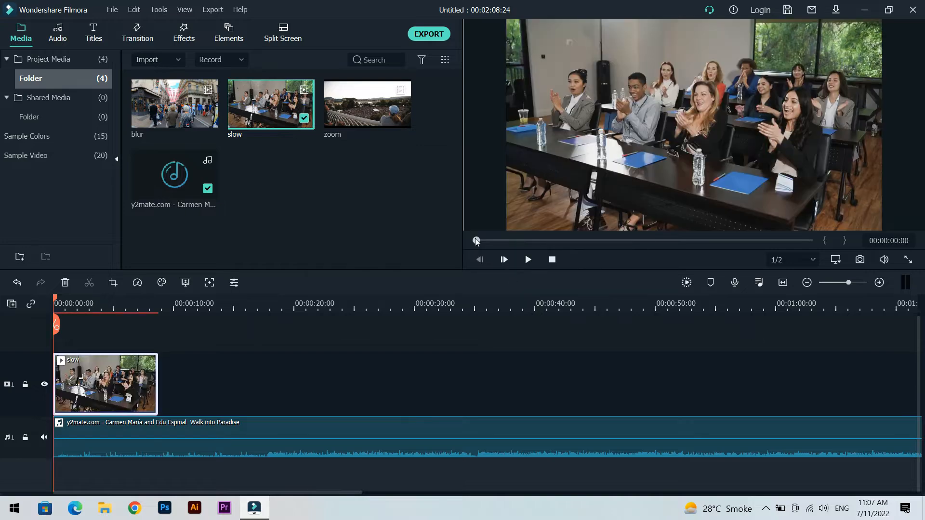
key("space")
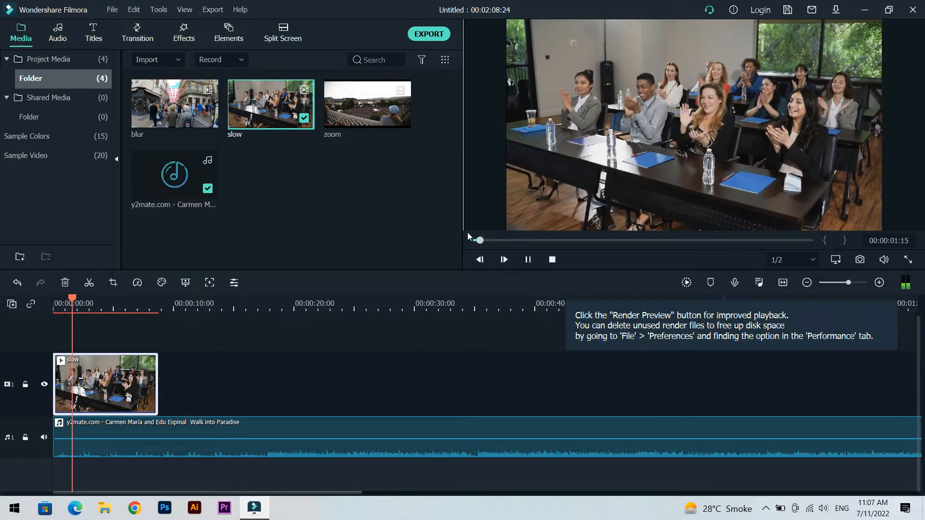
key("space")
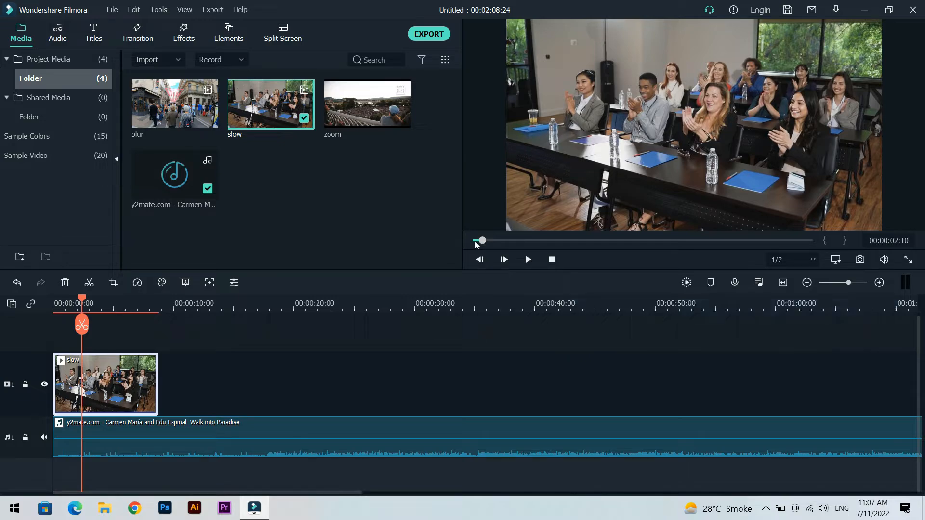
left_click_drag(479, 241, 466, 241)
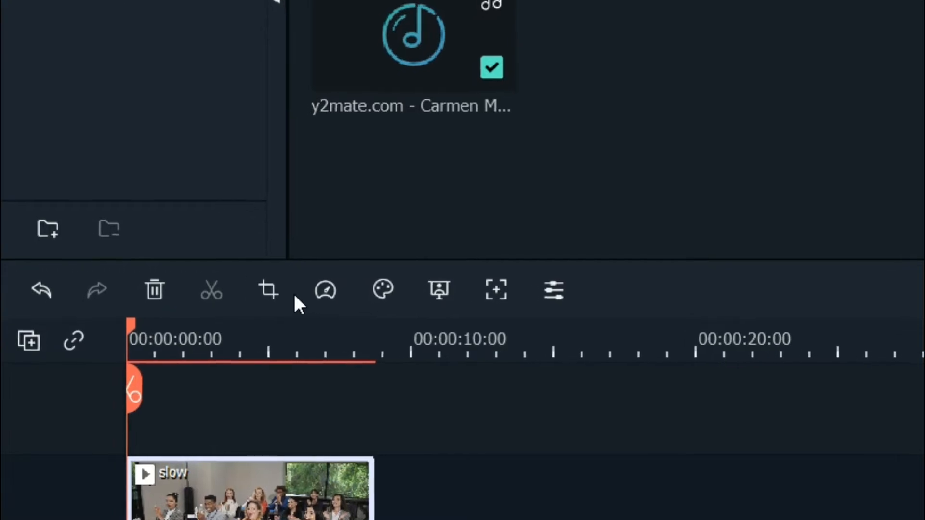
Slow the slow clip down to a custom speed of 0.51x
left_click(346, 279)
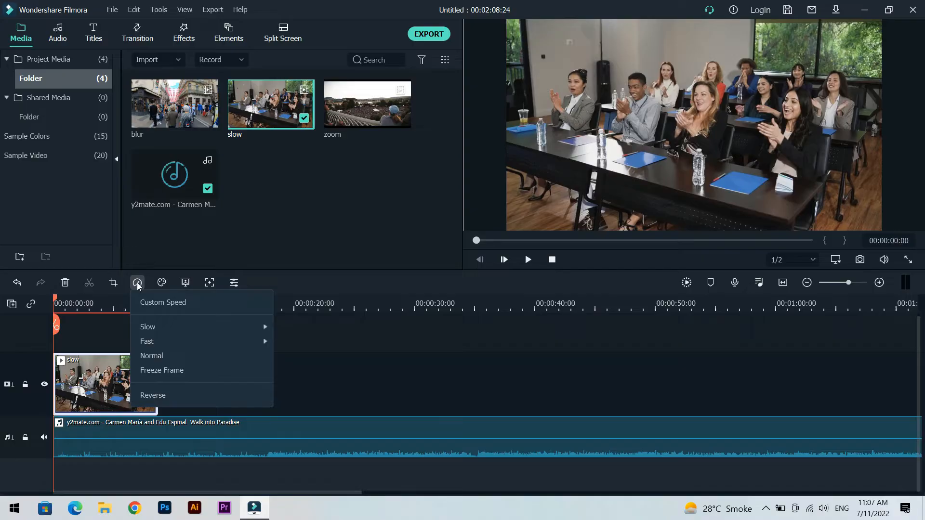
left_click(157, 303)
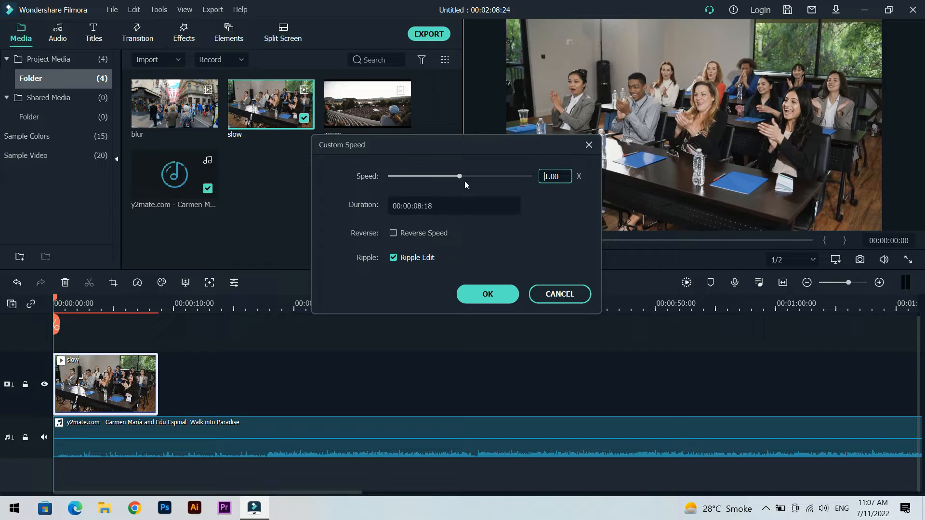
left_click_drag(459, 178, 496, 177)
left_click_drag(496, 178, 415, 172)
left_click_drag(426, 178, 410, 176)
left_click(496, 294)
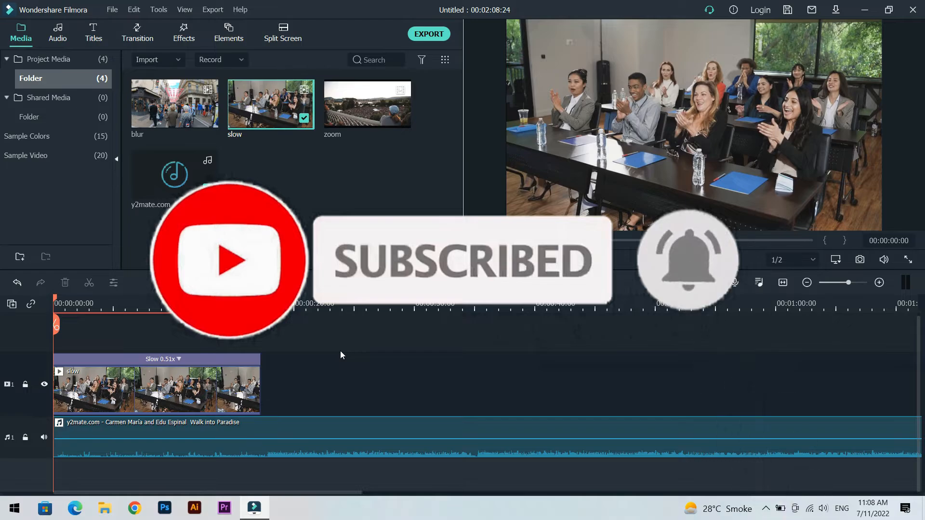
Preview the slowed clip in full screen, then trim its end to the playhead at 00:00:05:05
left_click(908, 260)
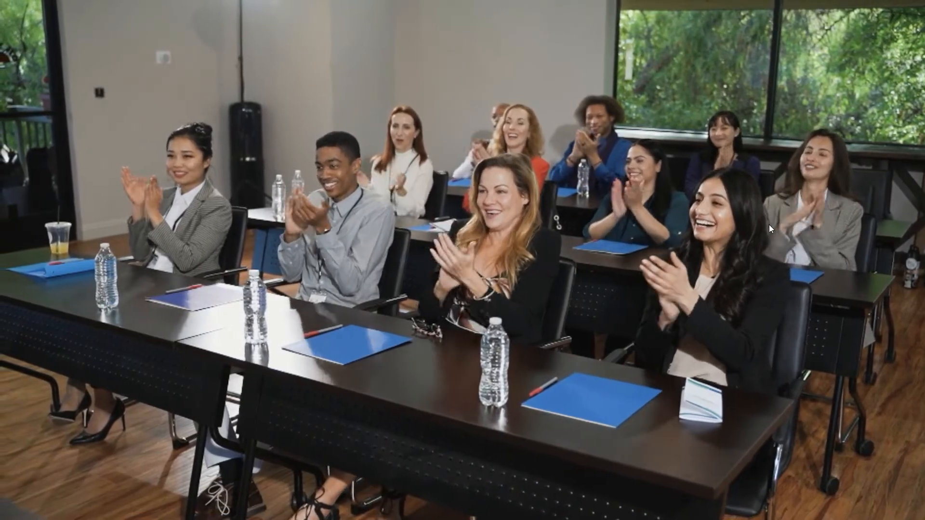
key("Escape")
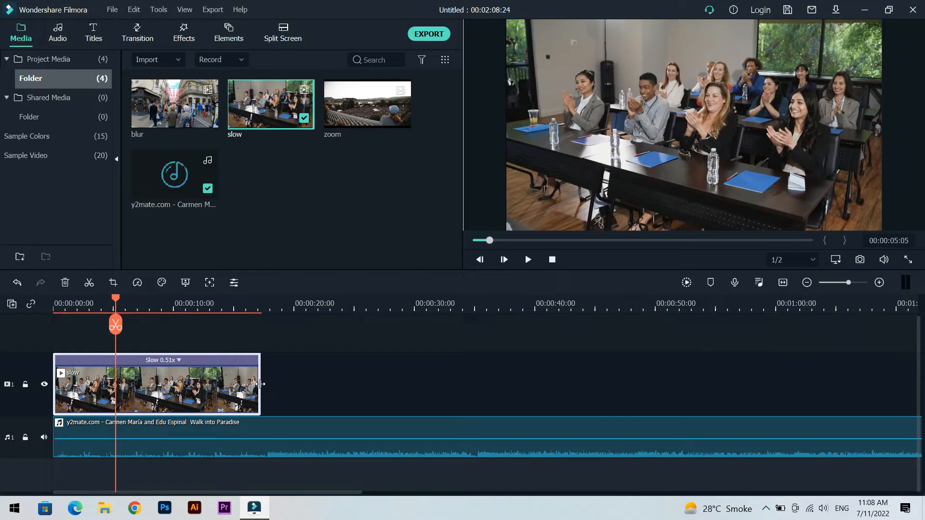
left_click_drag(261, 384, 113, 376)
left_click(152, 352)
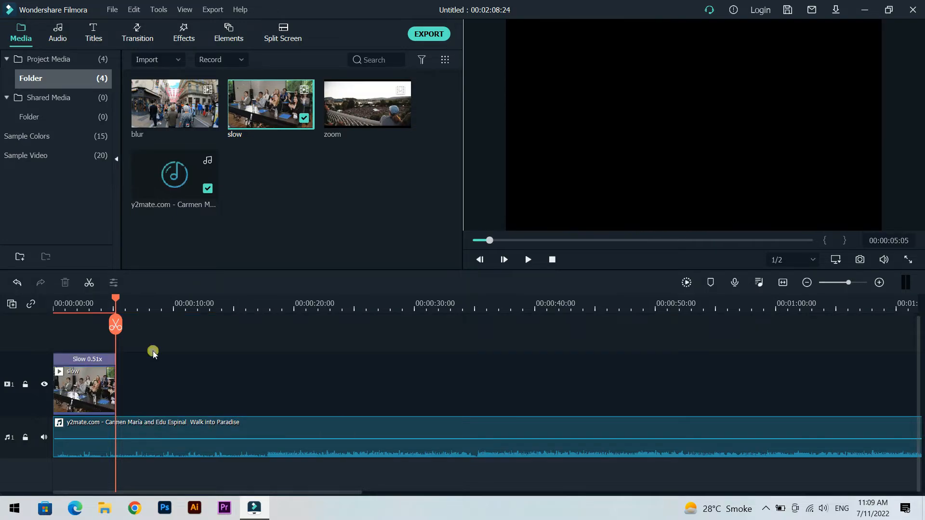
Add the zoom clip directly after the slow clip on the video track and play its opening
left_click_drag(352, 106, 120, 374)
key("space")
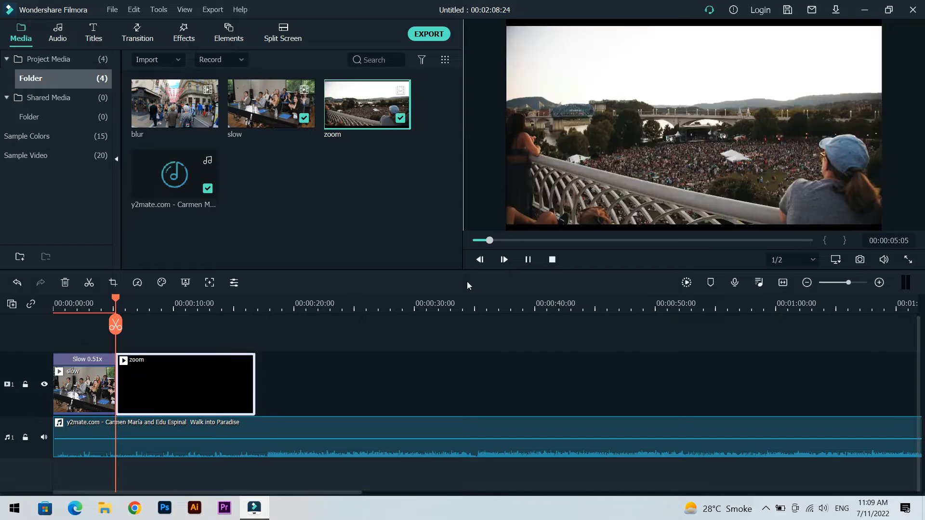
key("space")
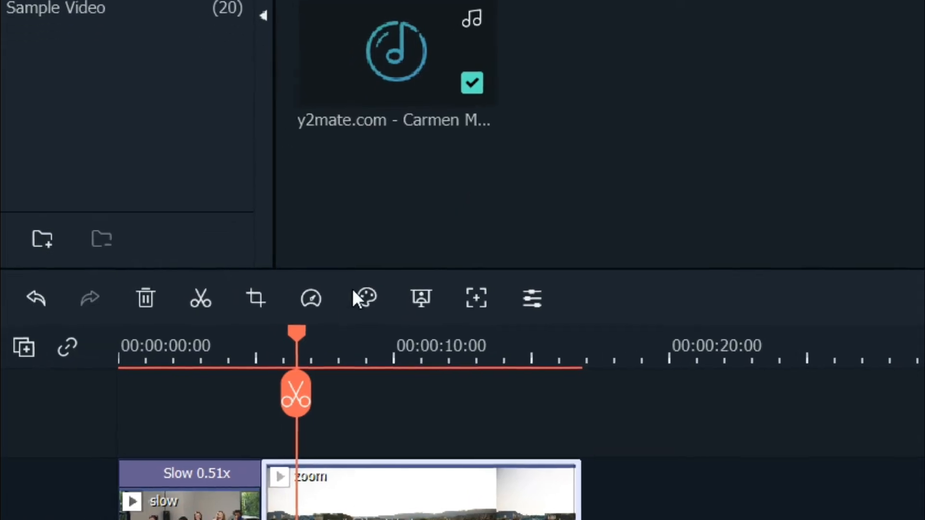
Apply Pan & Zoom to the zoom clip, with the start frame reduced to 3583 x 1889 and moved to the image's upper-right corner
left_click(288, 294)
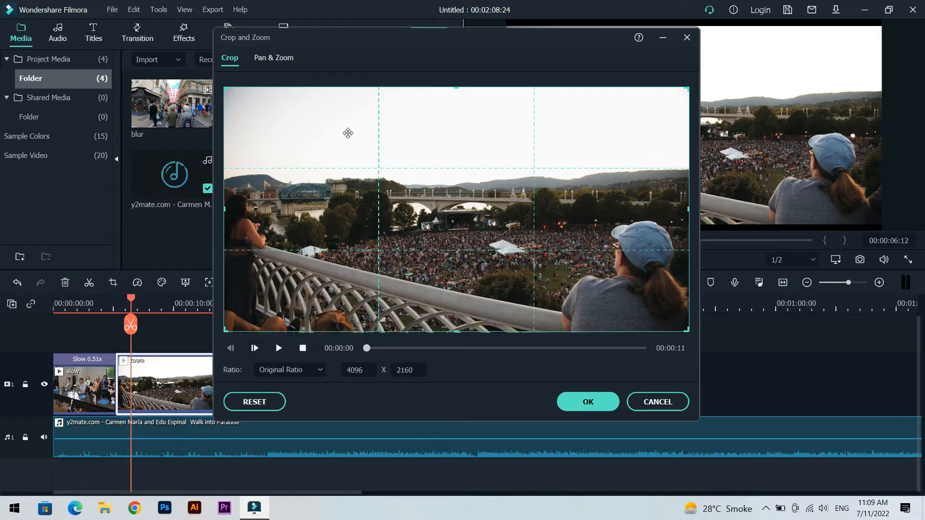
left_click(274, 58)
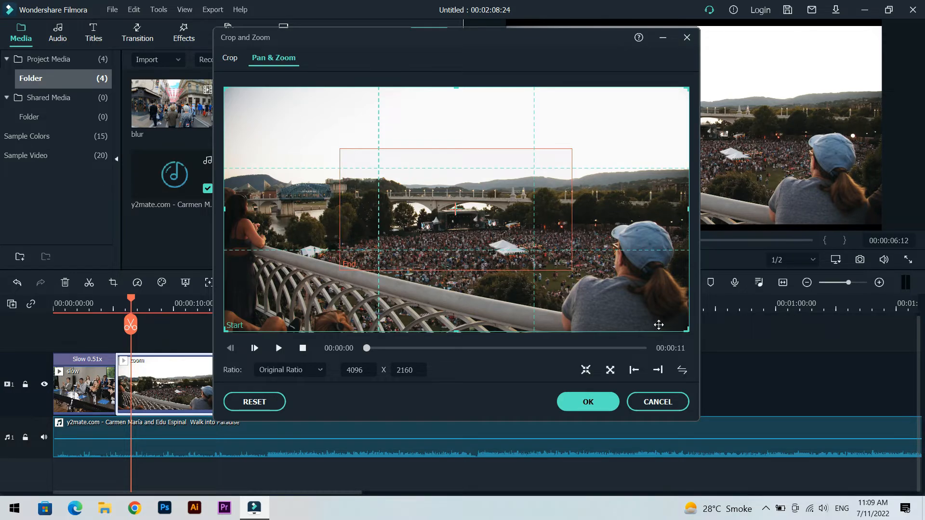
left_click_drag(683, 330, 630, 300)
left_click_drag(449, 215, 521, 225)
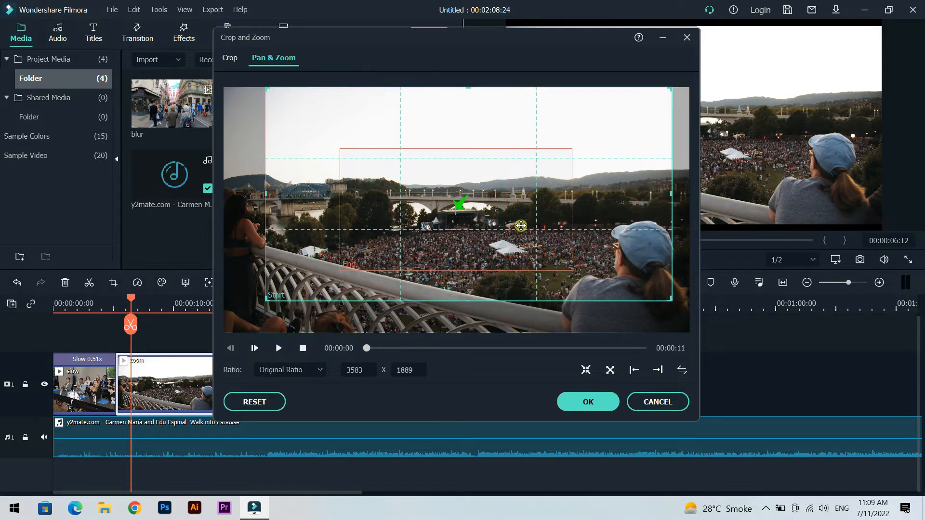
mouse_move(345, 267)
left_mouse_down()
mouse_move(336, 270)
mouse_move(356, 262)
left_mouse_up()
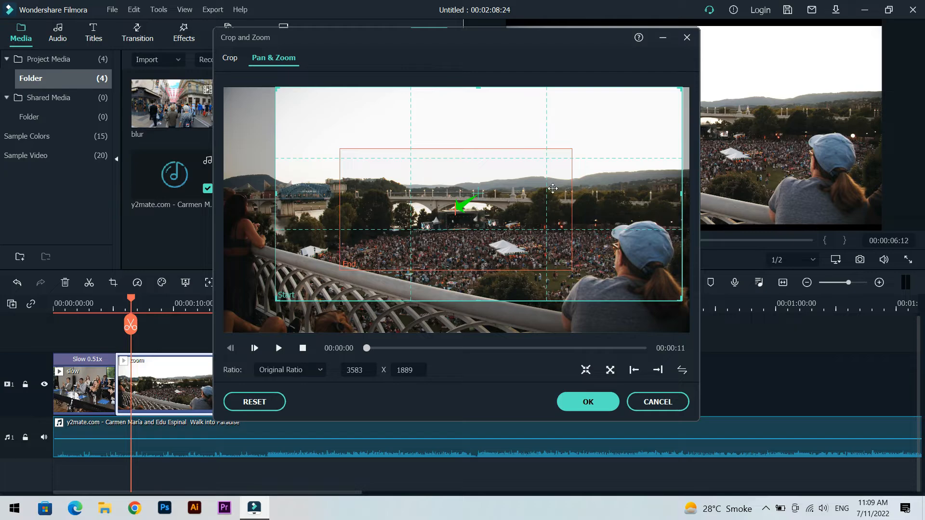
left_click_drag(506, 207, 513, 207)
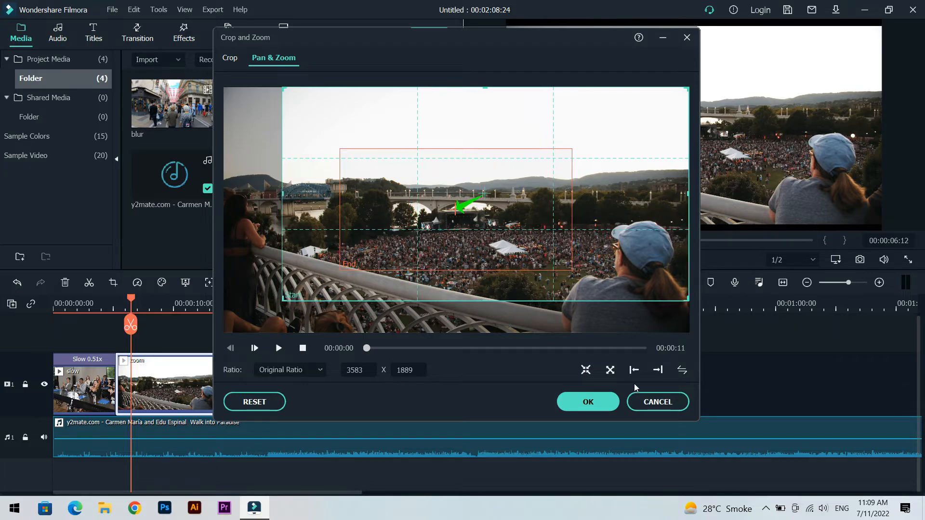
left_click(592, 402)
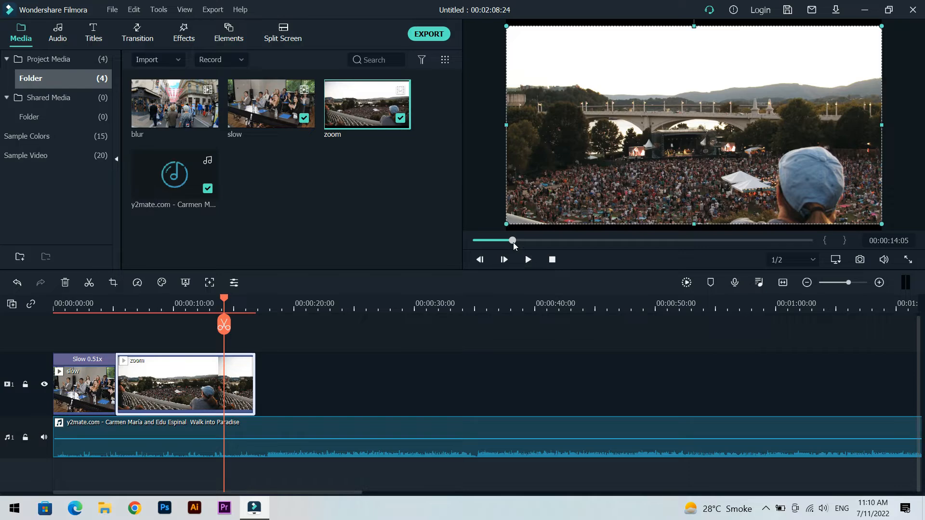
Play the sequence in full screen from about 00:00:04:16 to check the zoom clip's pan and zoom
left_click_drag(513, 241, 488, 261)
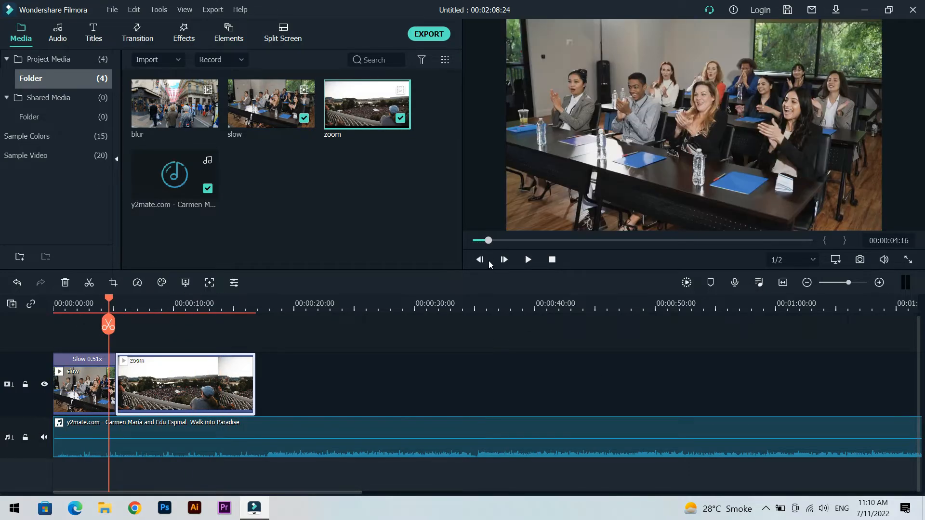
left_click(907, 258)
key("space")
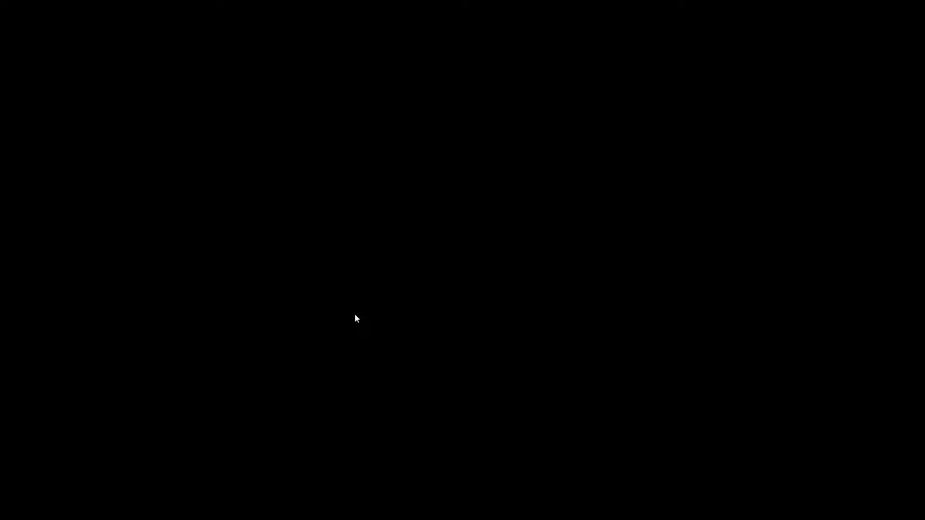
key("Escape")
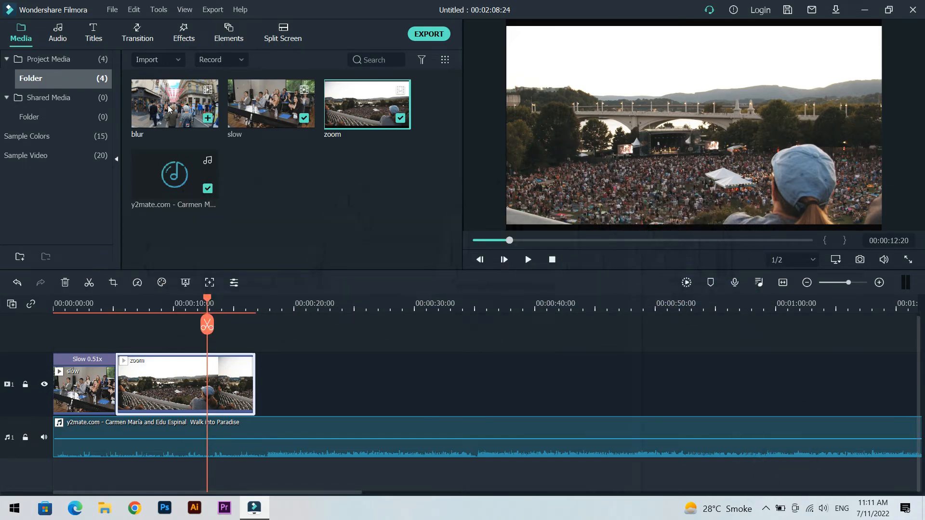
Add the blur clip directly after the zoom clip on the video track and play from 00:00:16:01 into the street footage
left_click_drag(169, 108, 259, 362)
mouse_move(259, 316)
left_mouse_down()
mouse_move(240, 314)
mouse_move(249, 315)
left_mouse_up()
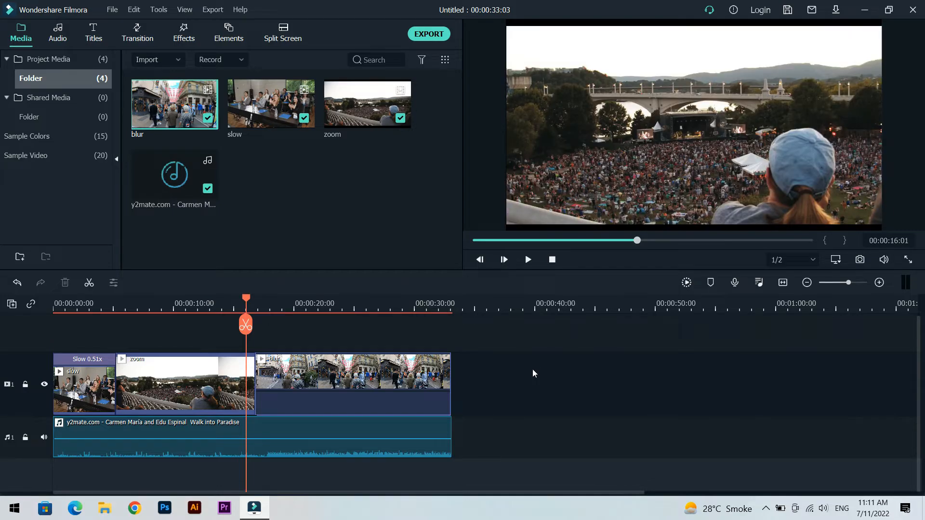
key("space")
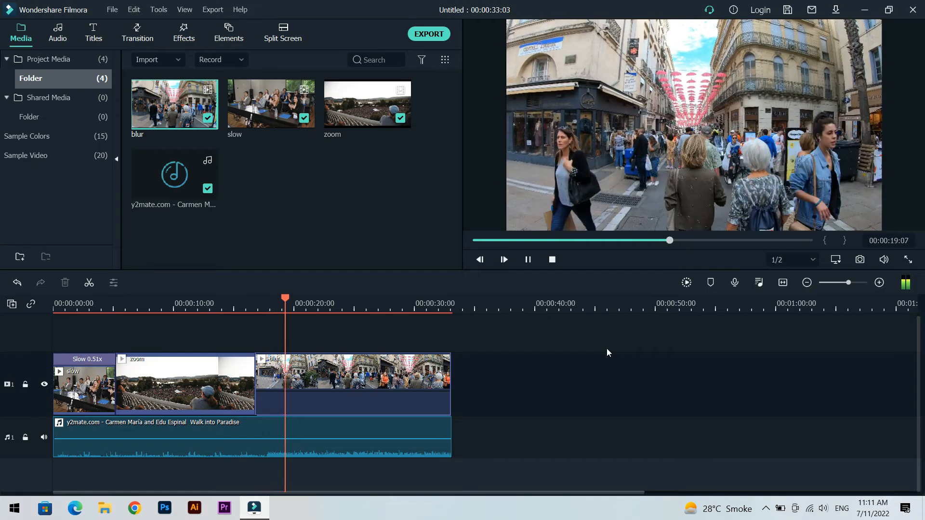
key("space")
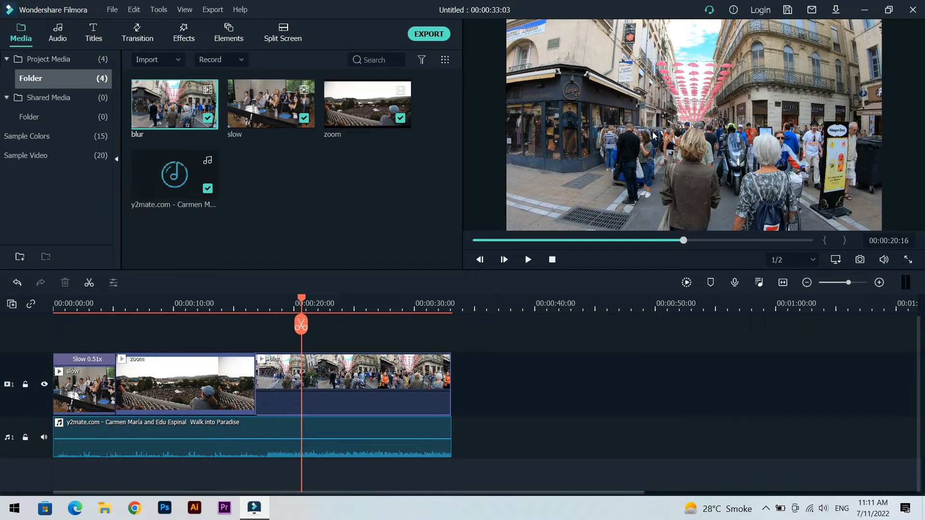
key("space")
key("space")
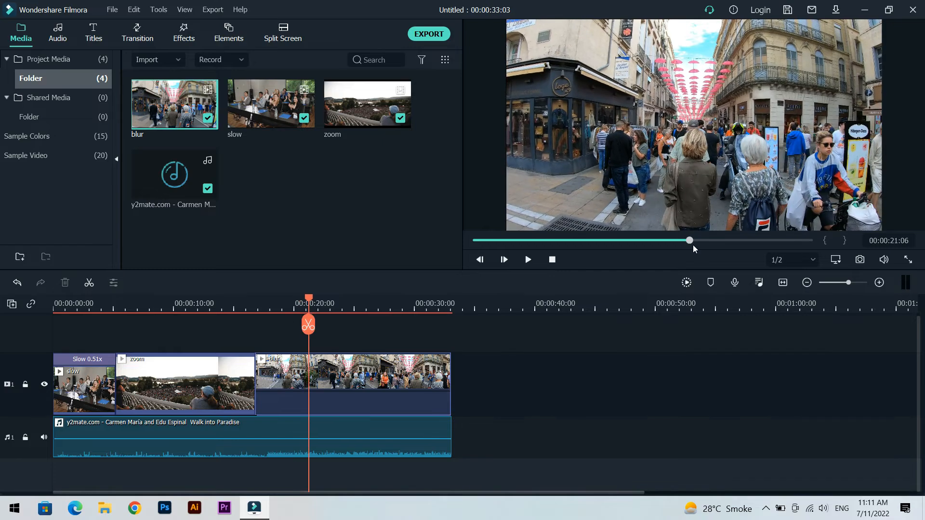
scroll(696, 363, "up", 1)
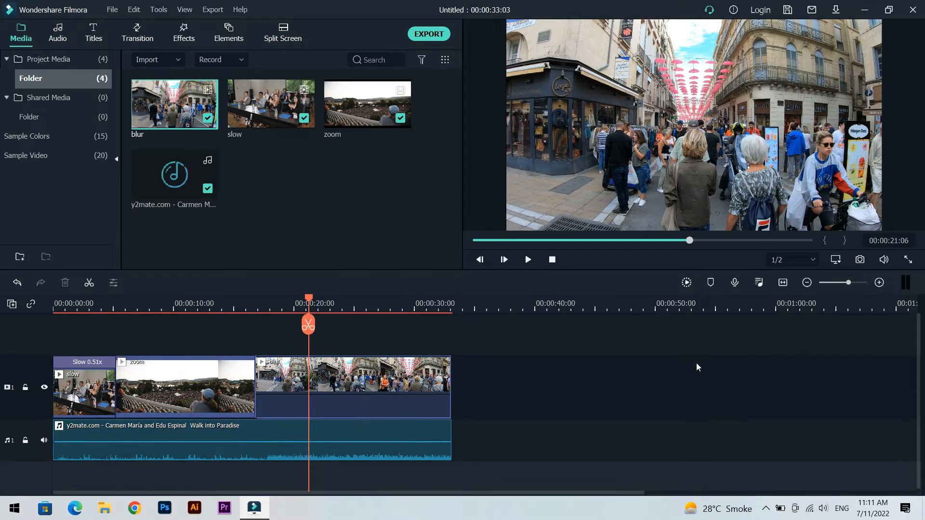
Find the Square Blur effect by searching for "blur" and place it on a track above the blur clip, starting at about 00:00:19:20
left_click(191, 37)
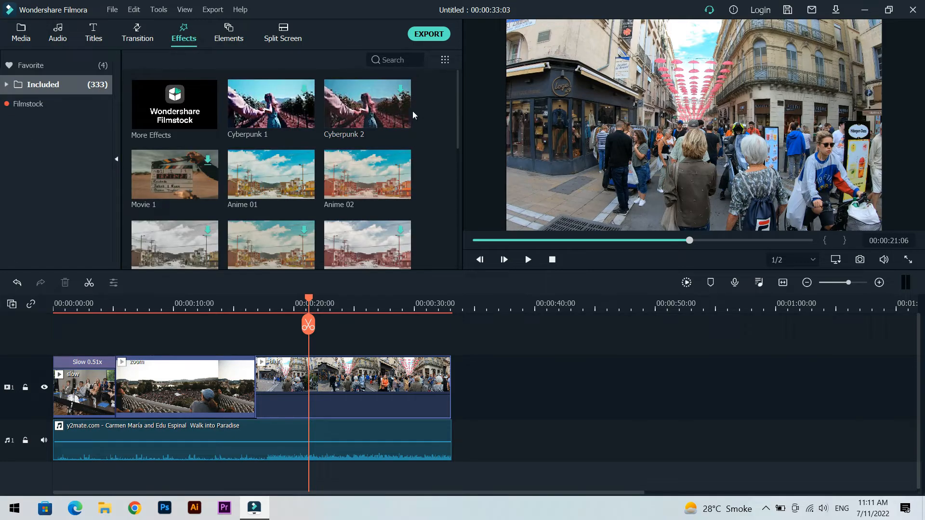
left_click(403, 60)
type("blur")
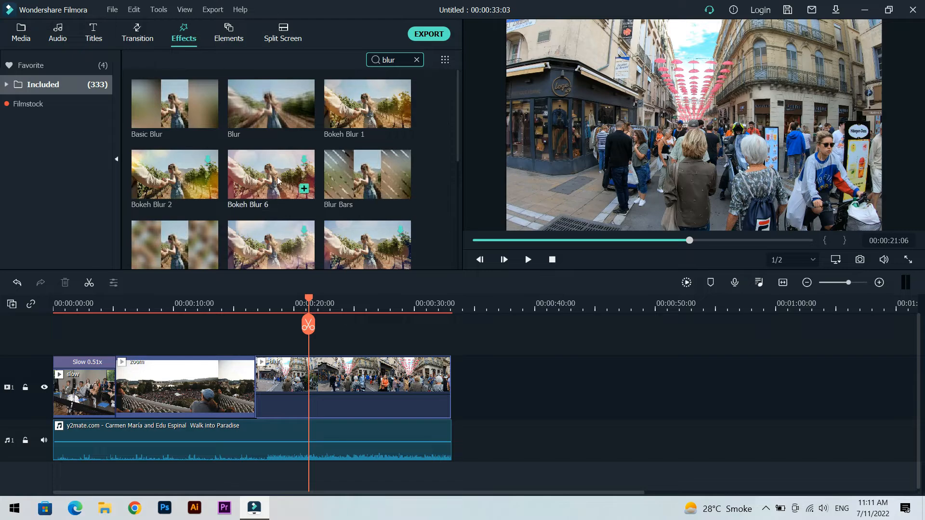
scroll(354, 194, "down", 3)
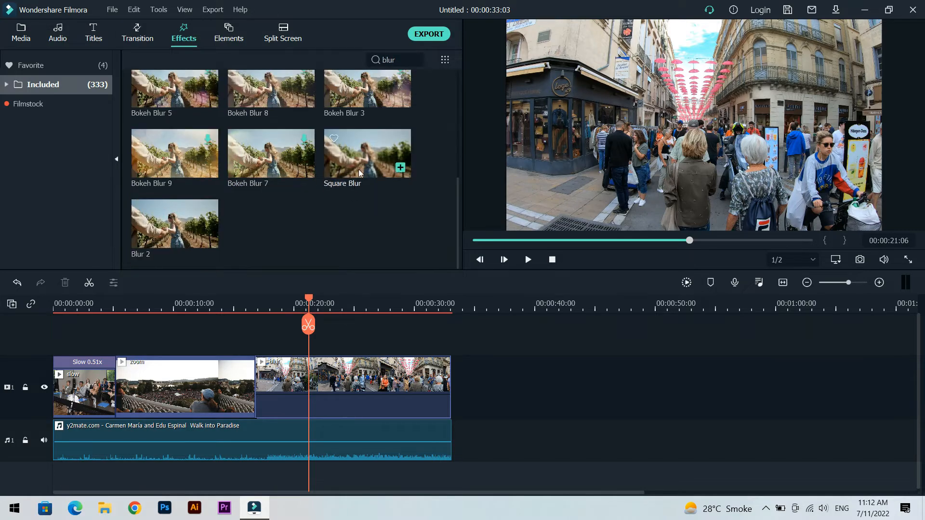
mouse_move(400, 167)
left_click_drag(365, 156, 255, 327)
left_click(447, 370)
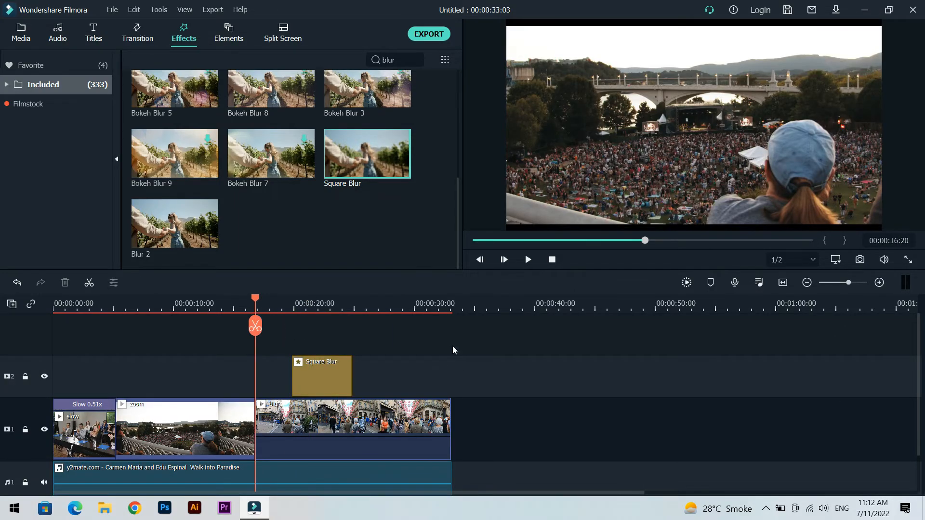
Play and scrub across the start of the Square Blur effect to compare the street footage with and without blur
key("space")
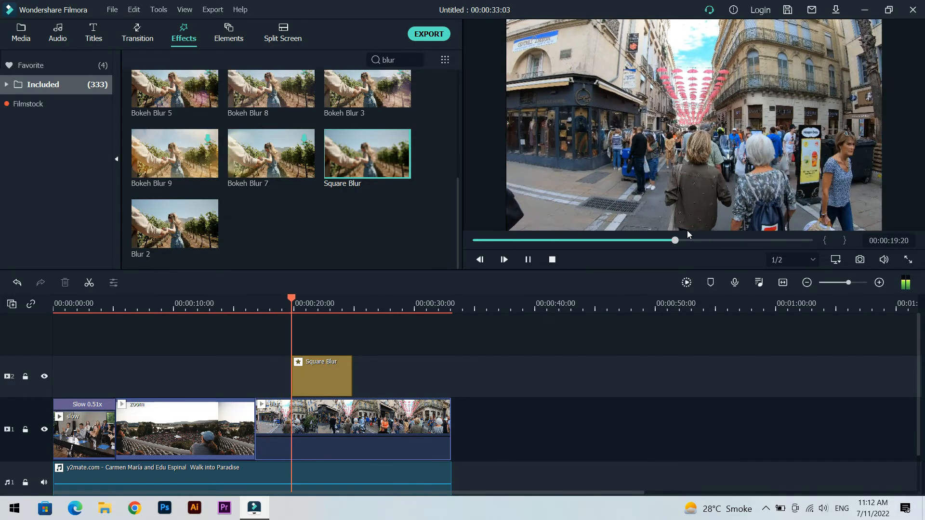
left_click(738, 186)
left_click(676, 241)
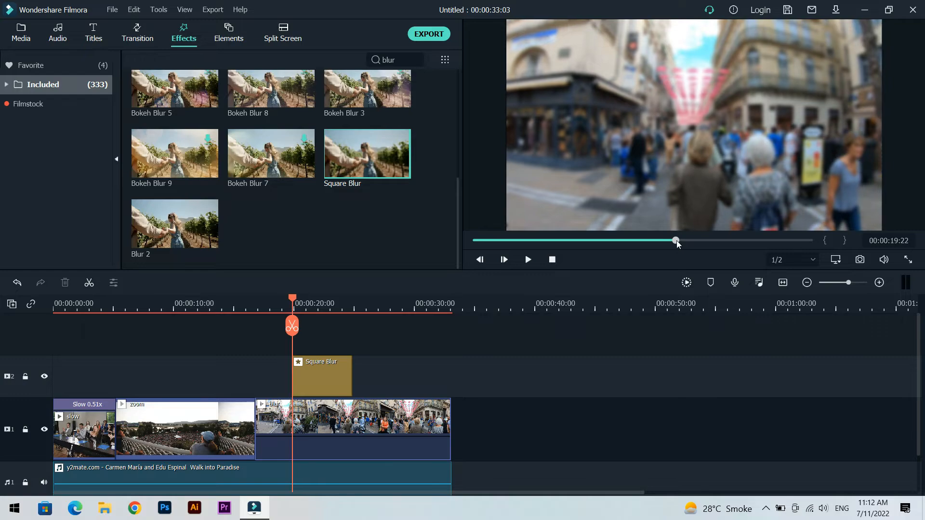
left_click_drag(676, 241, 669, 240)
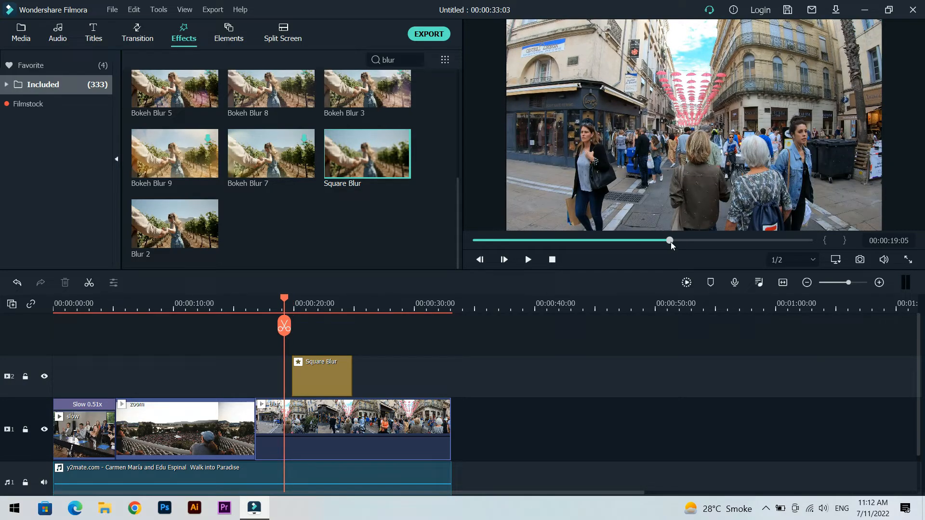
left_click_drag(670, 242, 682, 240)
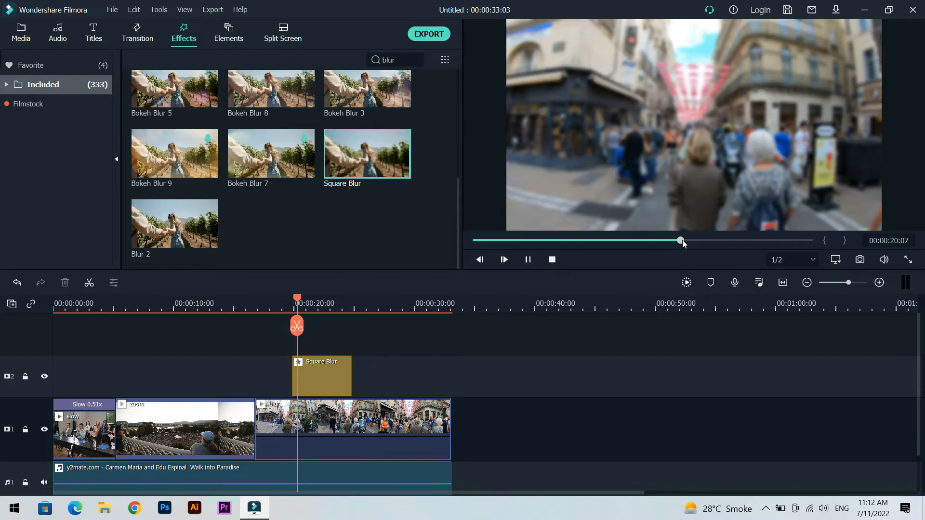
key("space")
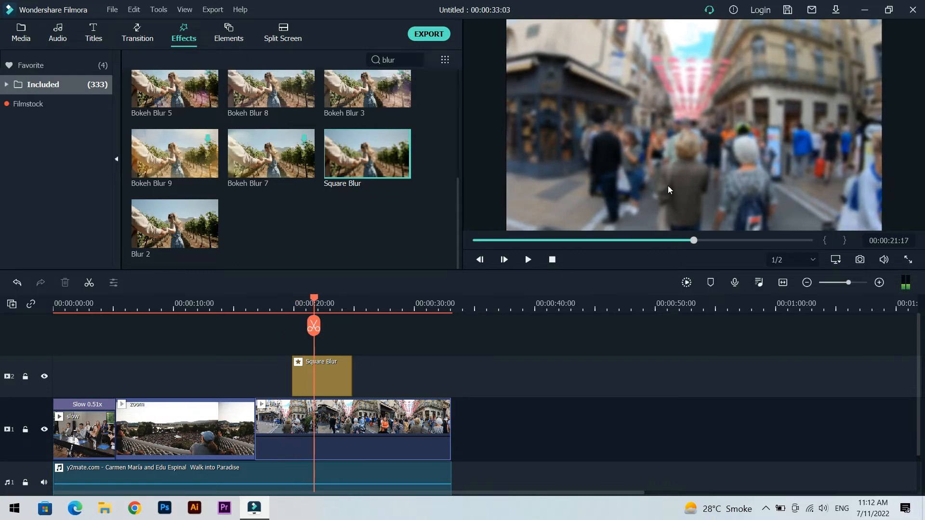
Set the size of the Square Blur effect above the blur clip to 7
double_click(322, 376)
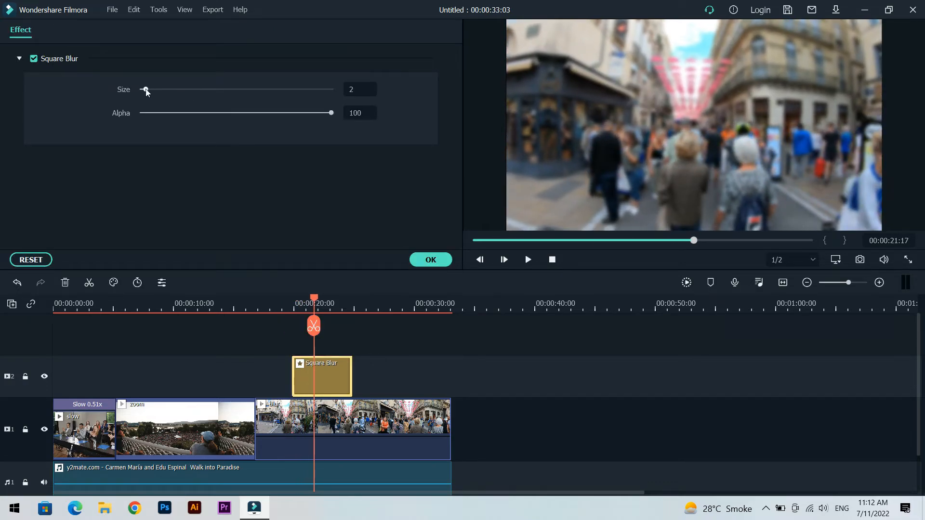
left_click_drag(146, 92, 155, 65)
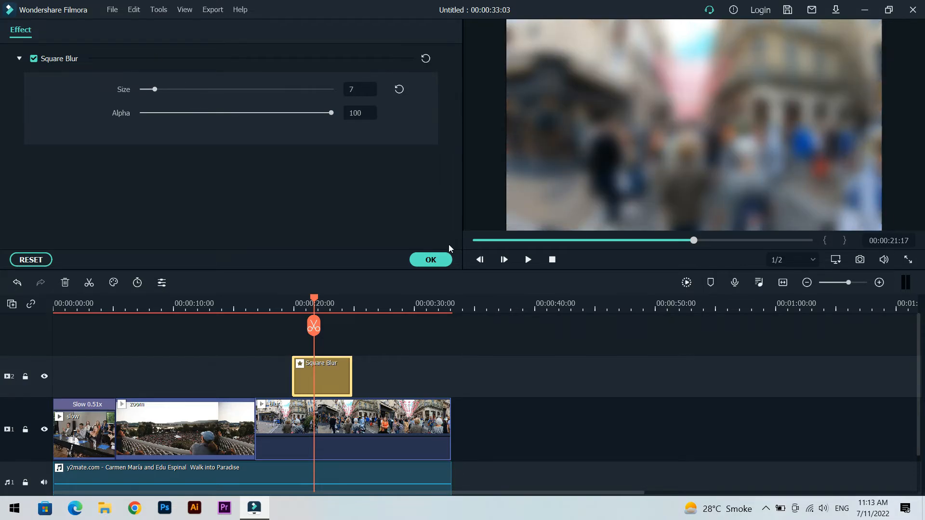
left_click(436, 259)
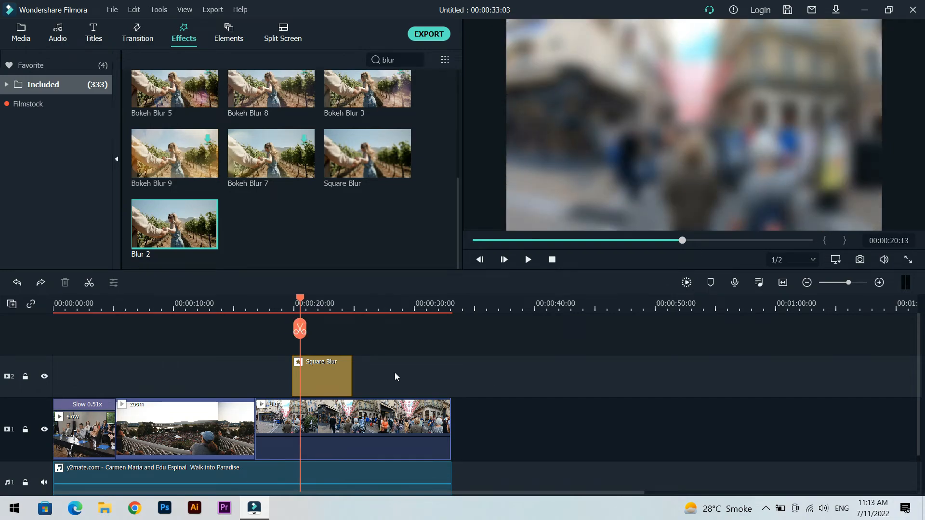
Lower the Square Blur effect's Alpha to 60 and extend the effect to the end of the blur clip
double_click(322, 378)
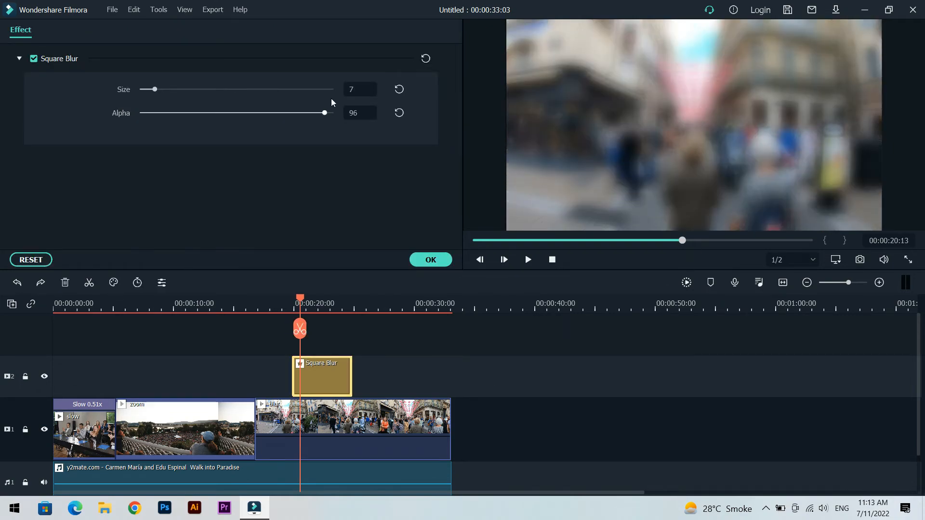
mouse_move(224, 112)
left_mouse_down()
mouse_move(196, 114)
mouse_move(238, 116)
left_mouse_up()
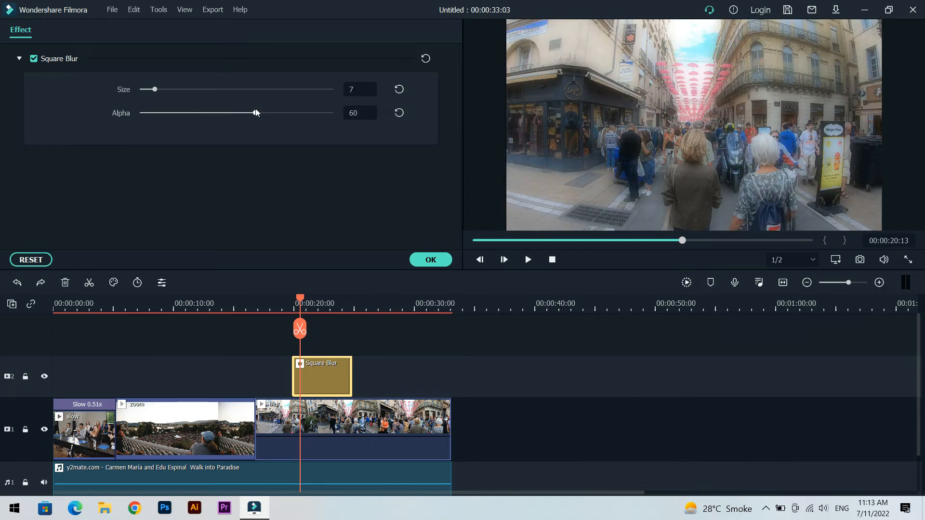
left_click(439, 260)
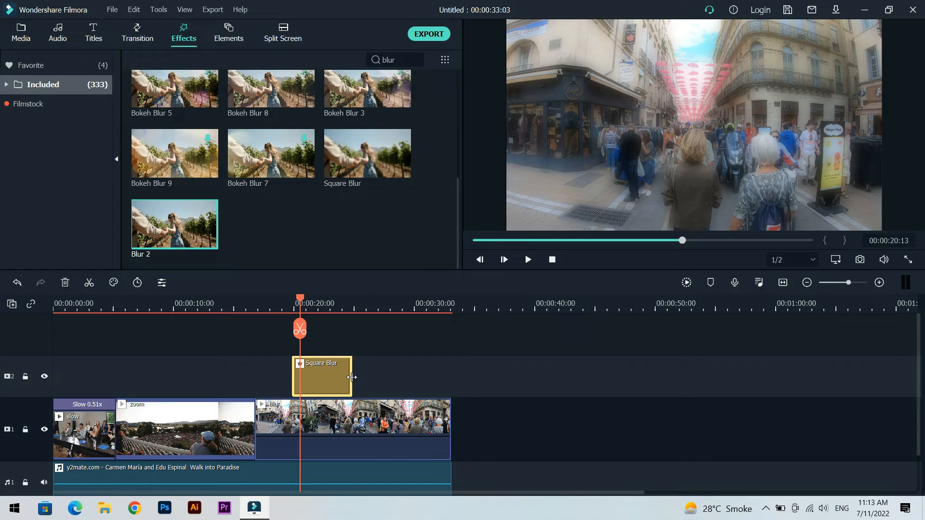
left_click_drag(352, 377, 451, 388)
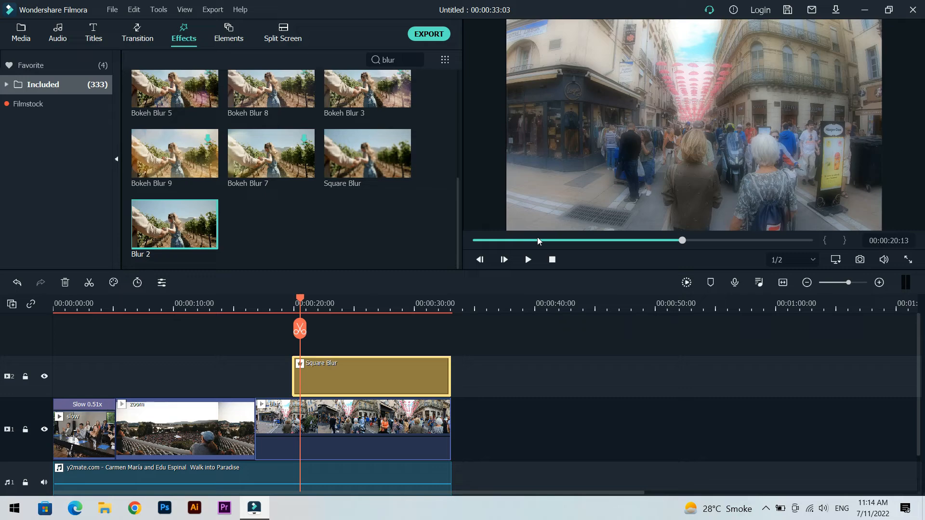
Play the whole sequence in full screen from 00:00:00:00 to review the slow motion, pan and zoom, and blur
left_click_drag(537, 240, 455, 245)
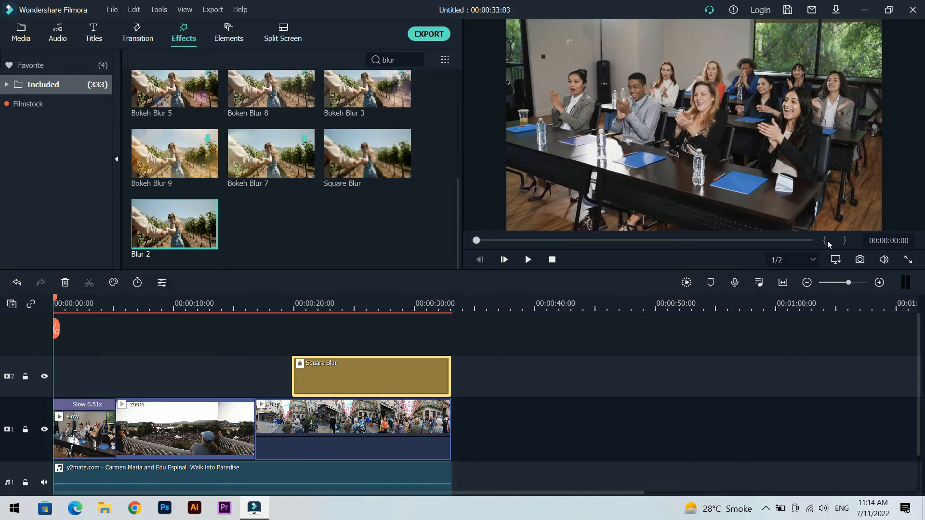
left_click(907, 261)
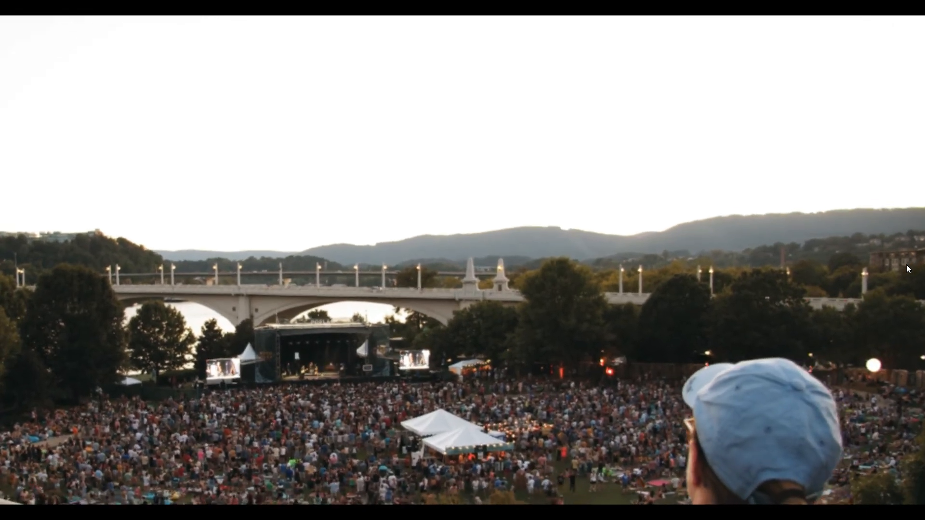
mouse_move(363, 423)
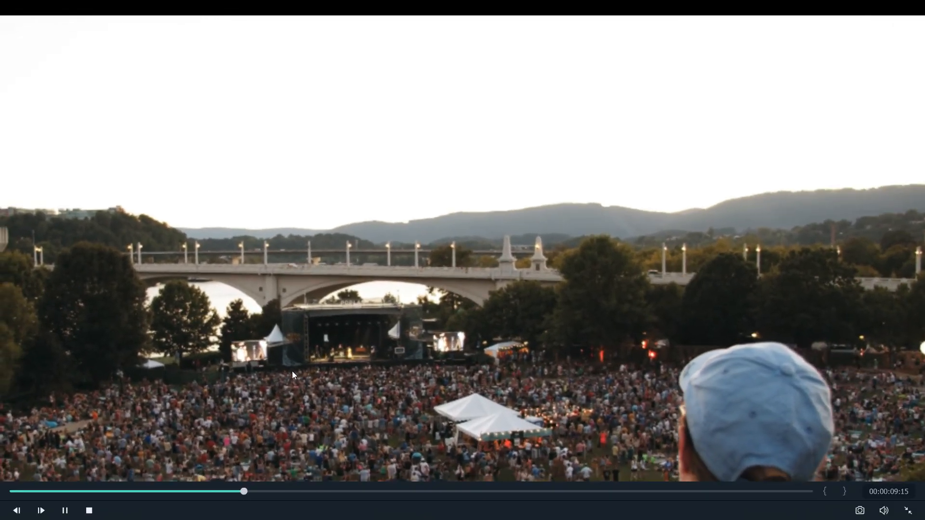